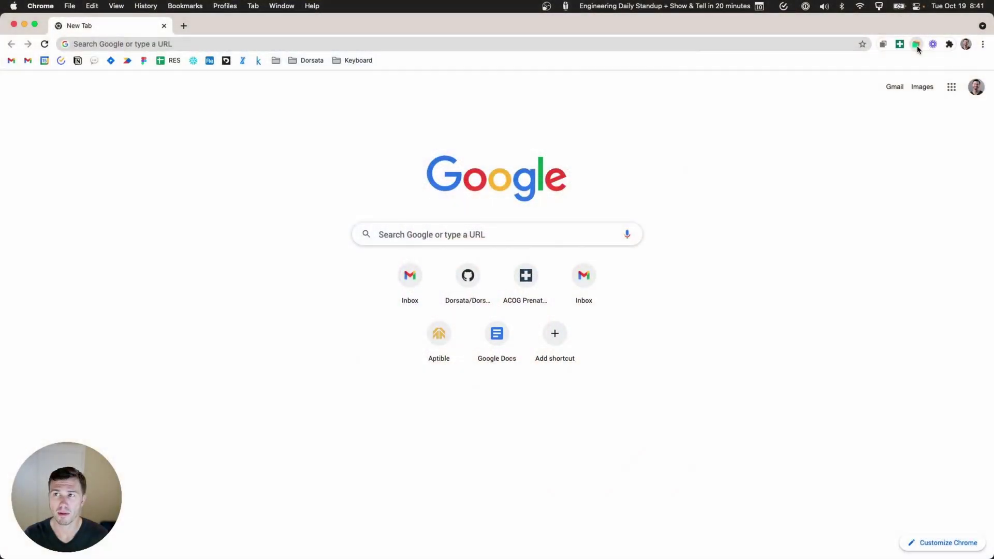
Open the Tabox popup listing the Email, Yabai, OBQIP Authoring and Compare Environments collections.
click(916, 45)
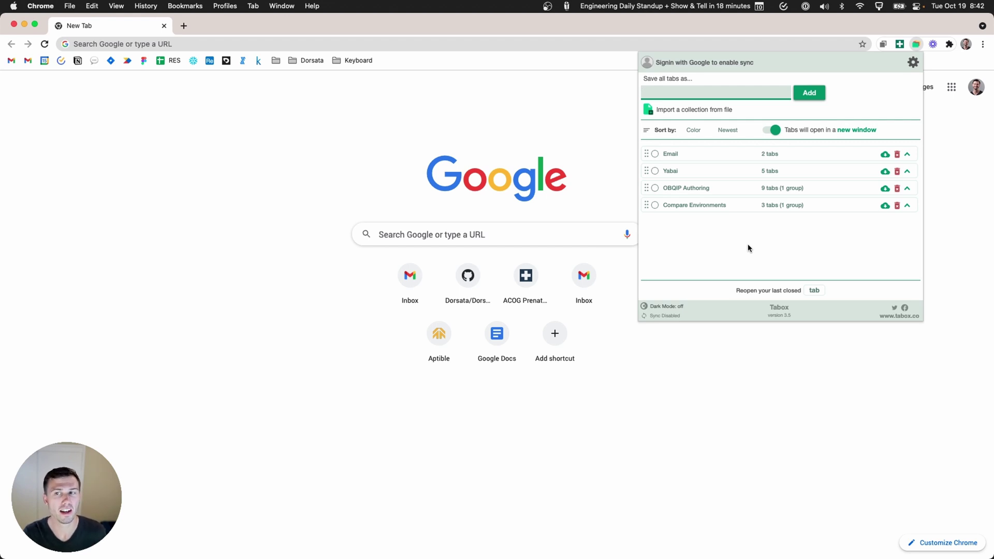
Open the five-tab Yabai collection in a new window and maximize it.
click(669, 173)
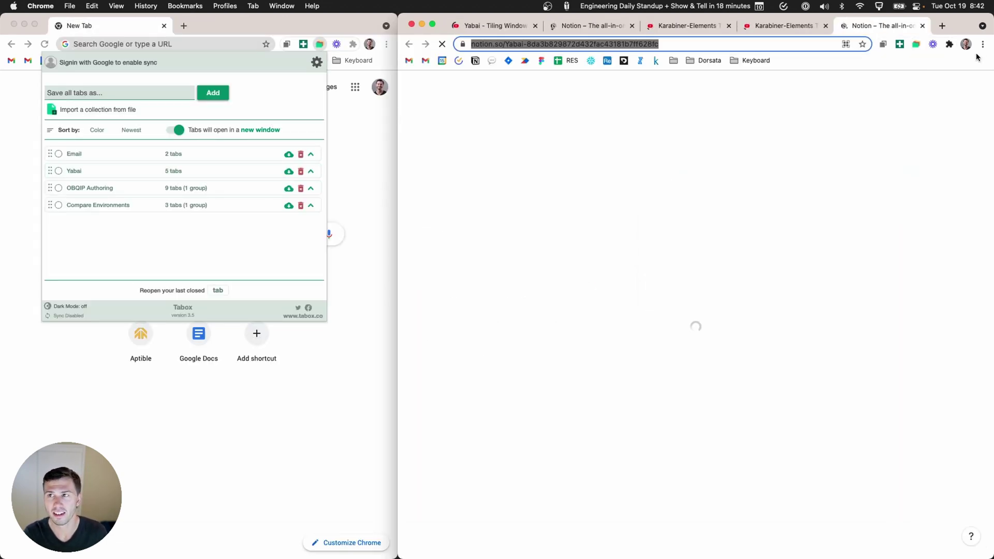
click(847, 242)
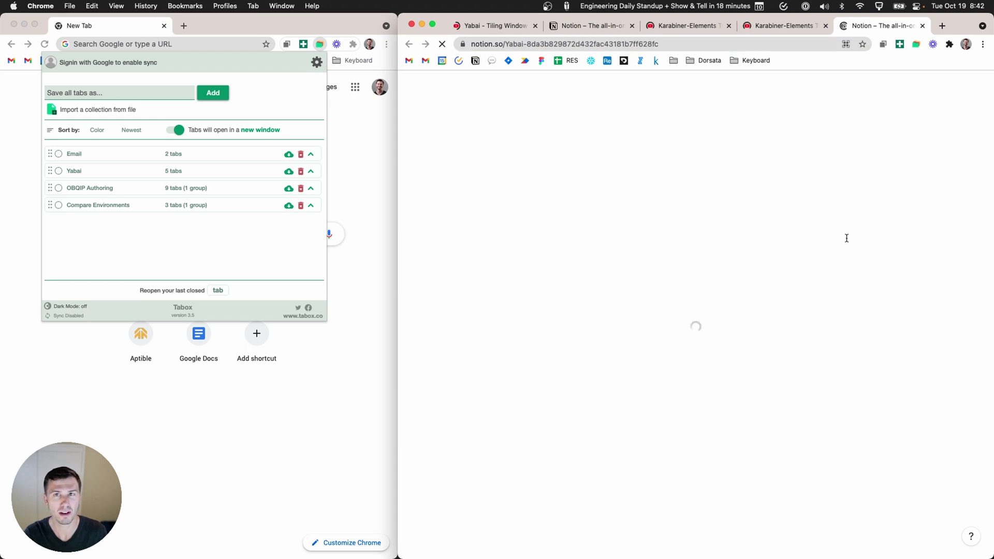
key(alt+f)
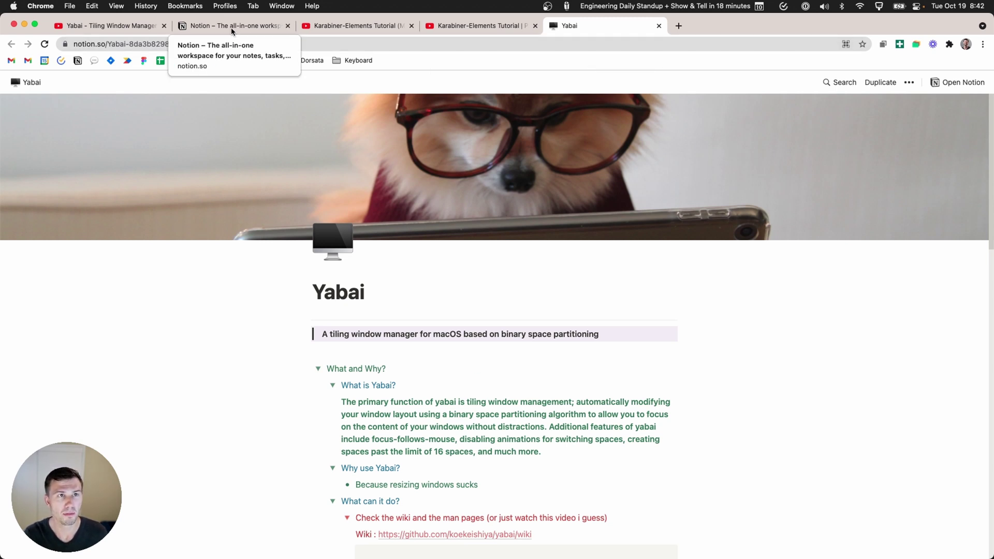
Close the extra Notion tab and update the Yabai collection to its remaining 4 tabs.
click(289, 26)
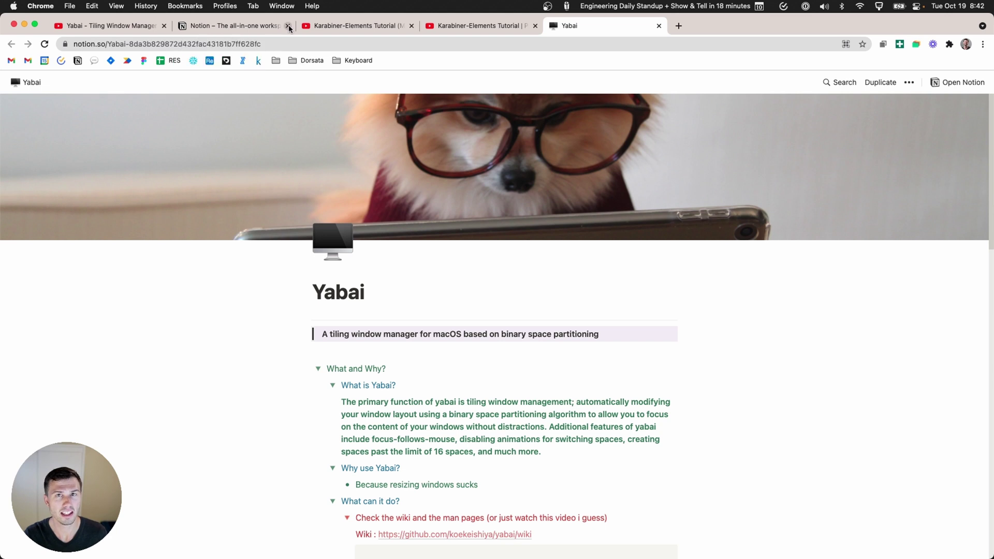
click(918, 45)
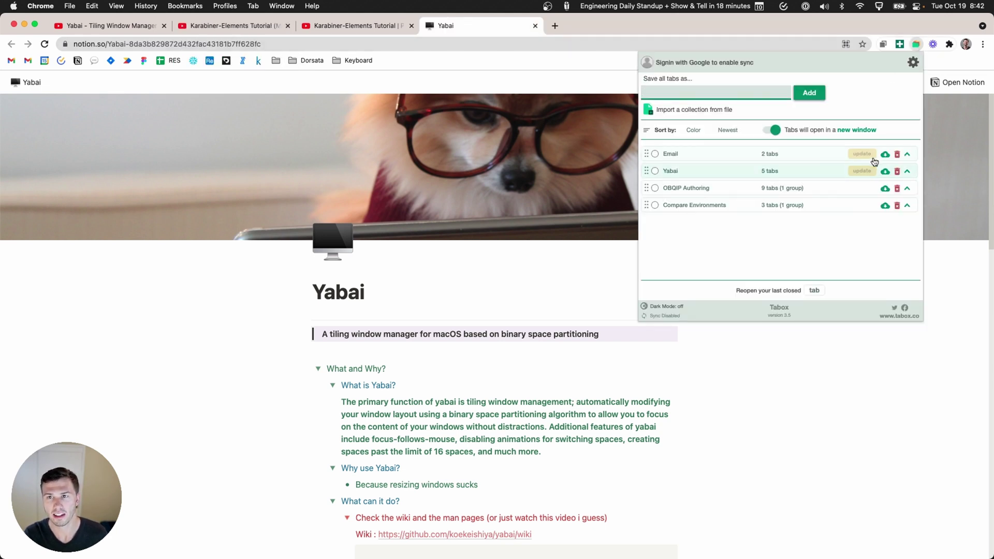
click(868, 175)
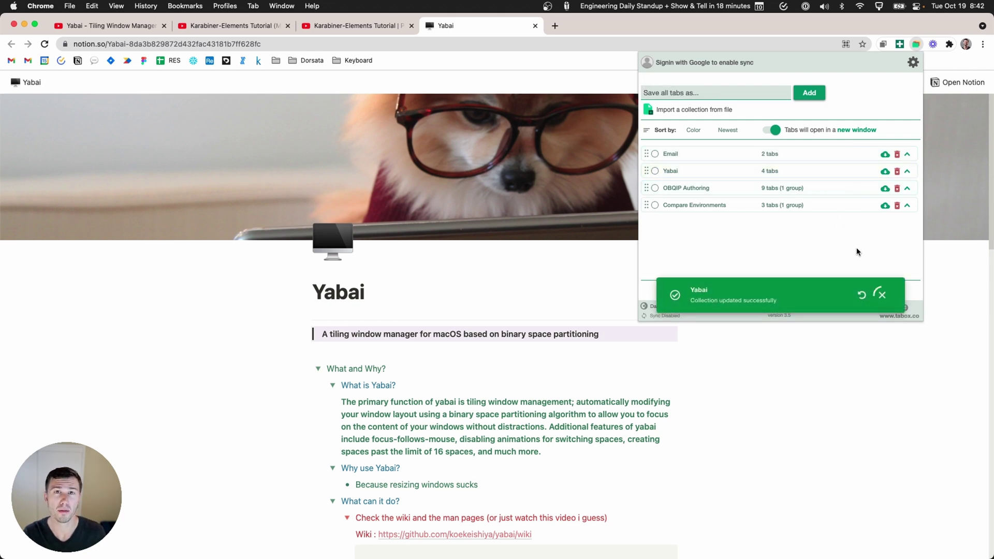
click(717, 359)
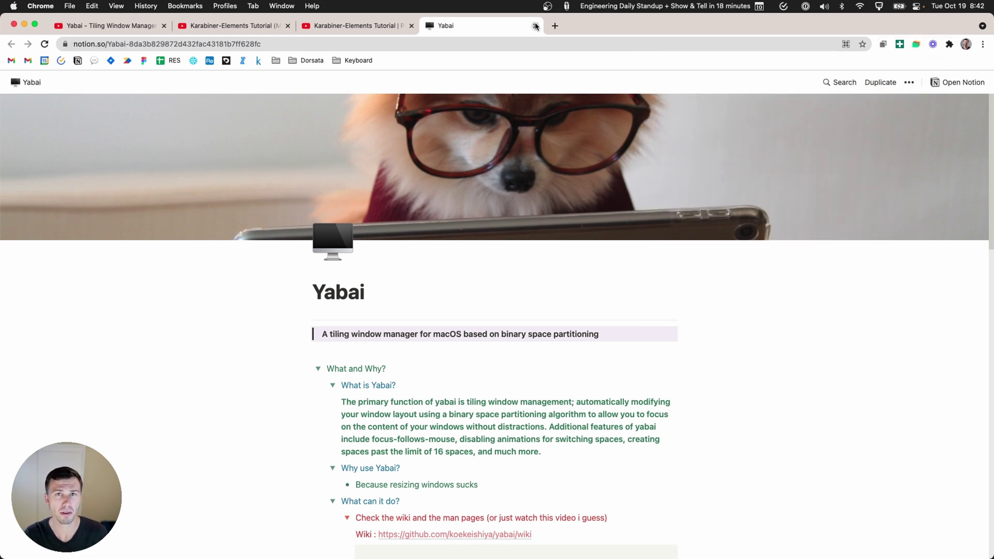
Close the Yabai video, both Karabiner-Elements tabs and the Yabai Notion tab.
click(161, 26)
click(165, 26)
click(164, 26)
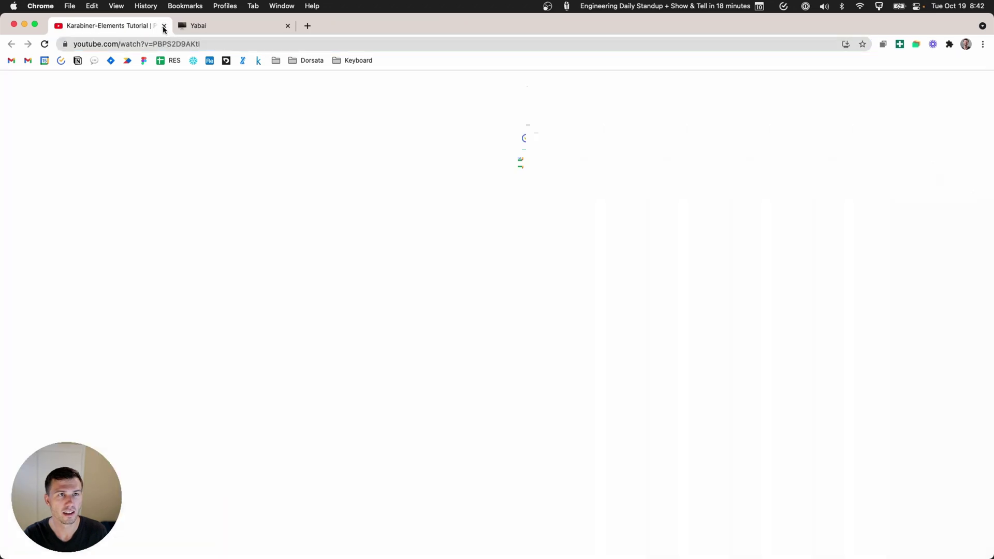
click(164, 26)
click(164, 26)
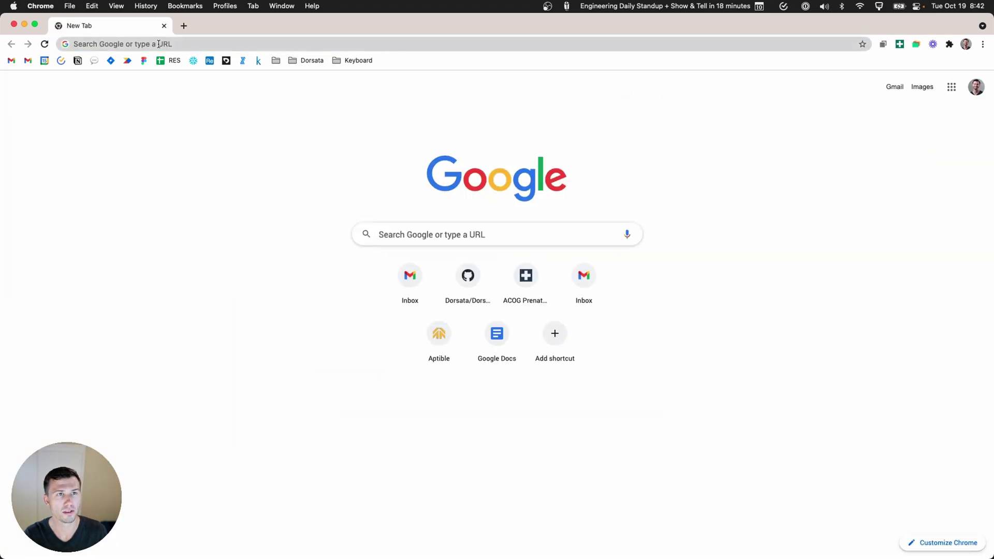
Load tabox.co and open its Twitter page and GitHub repository in new tabs.
click(159, 43)
text(tabox.)
key(Return)
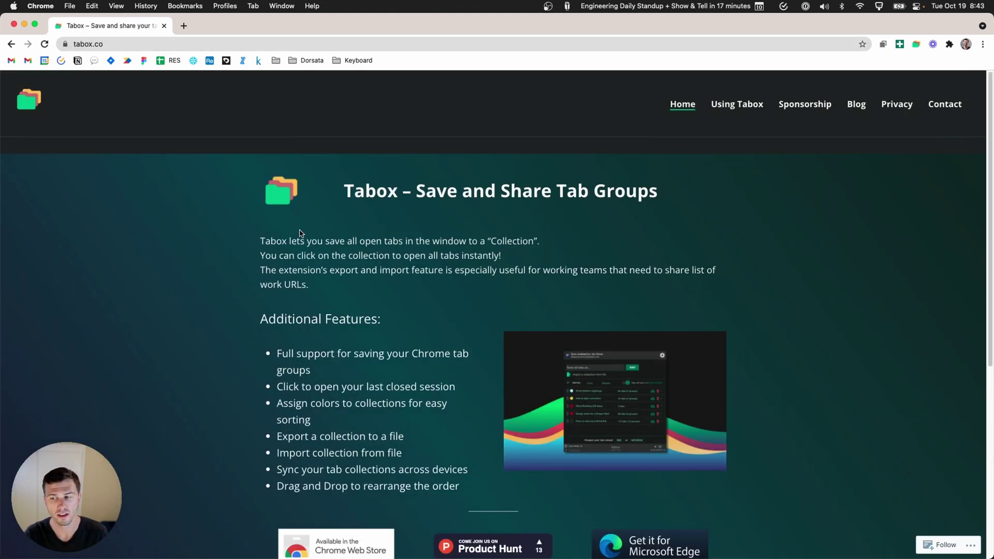
scroll(311, 243, down, 6)
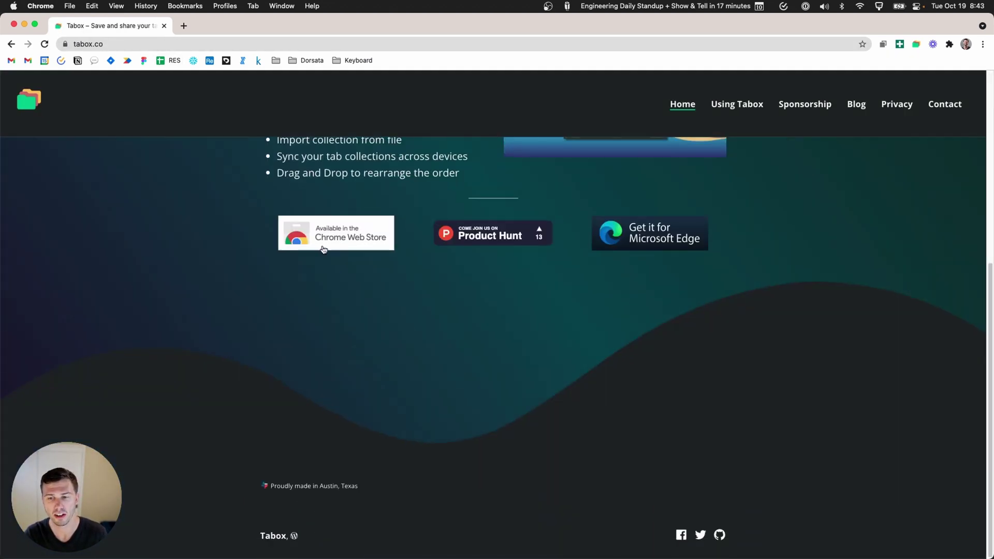
super+click(701, 537)
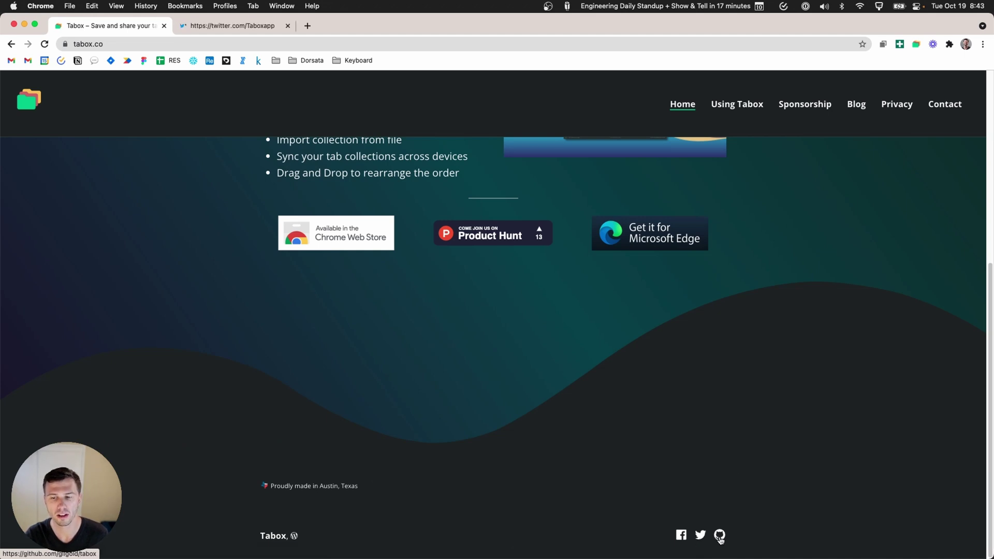
super+click(720, 538)
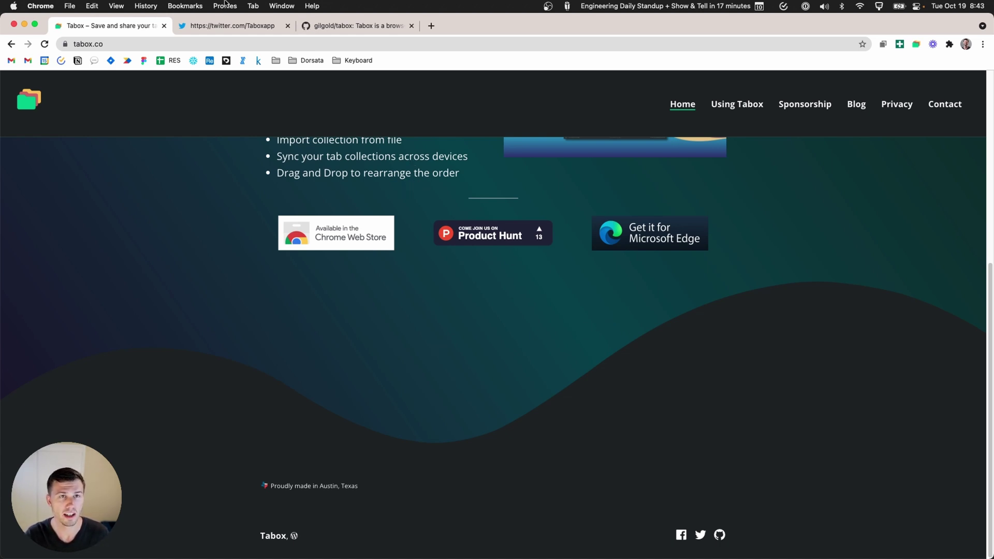
Gather the tabox.co, Twitter and GitHub tabs into a new tab group named 'Tabox'.
shift+click(231, 27)
shift+click(352, 26)
right_click(335, 27)
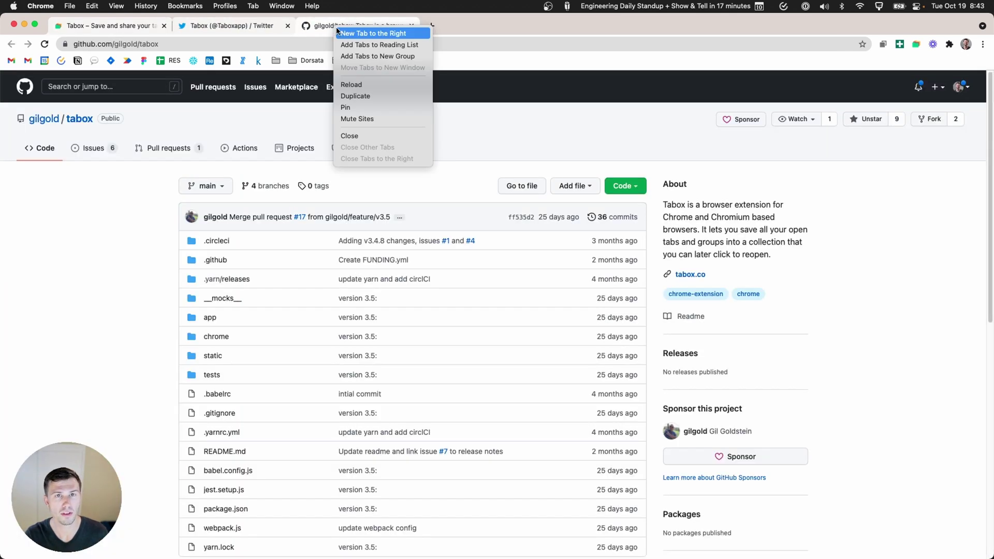
click(378, 57)
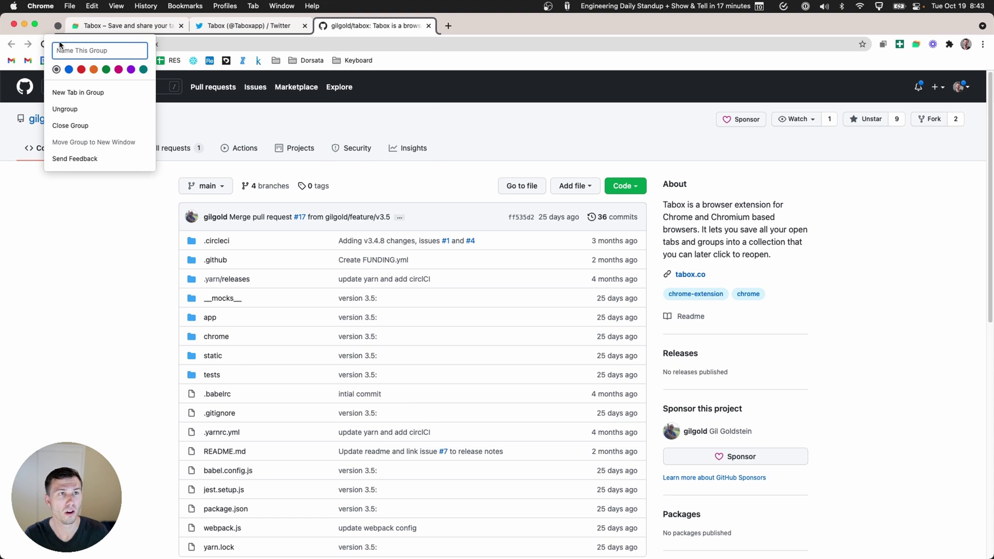
text(Tab)
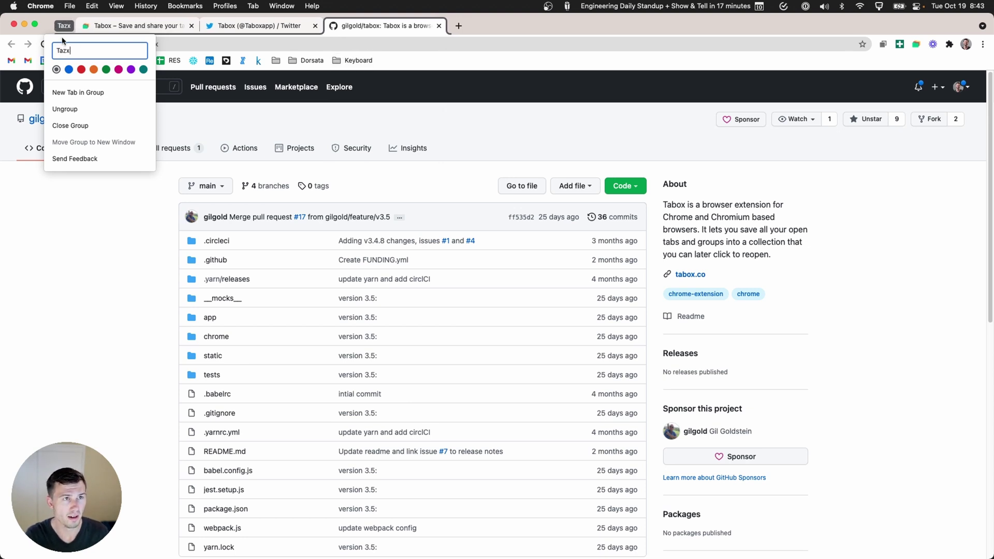
text(ox)
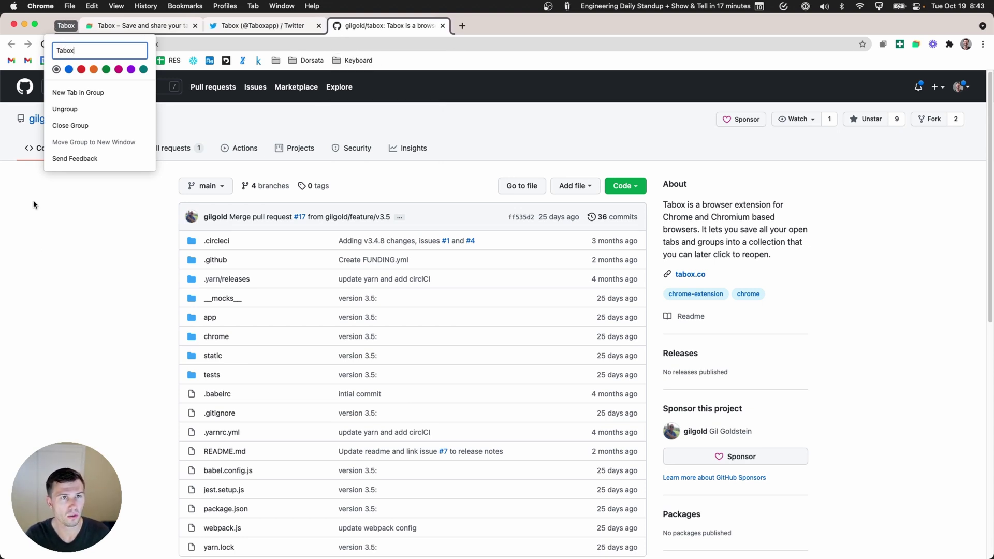
click(81, 227)
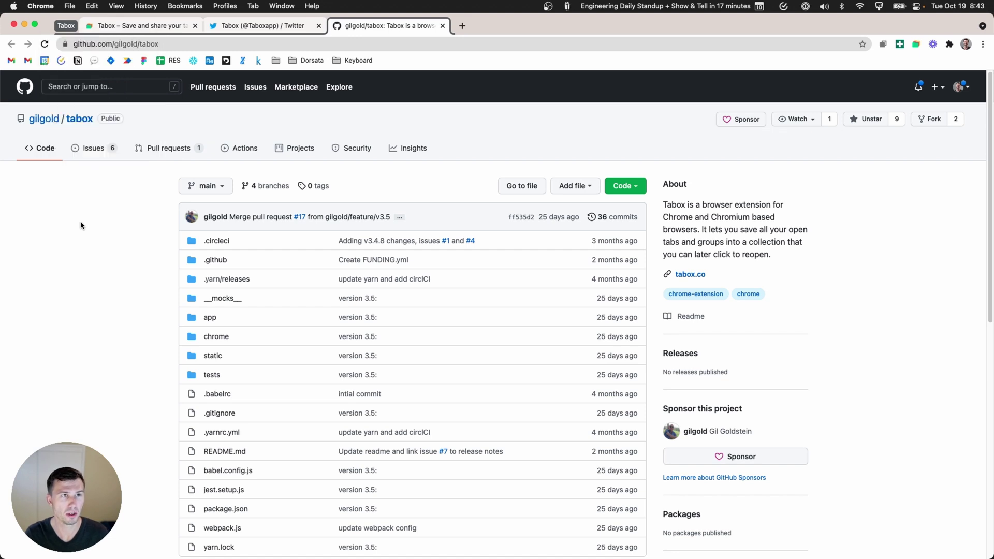
click(462, 26)
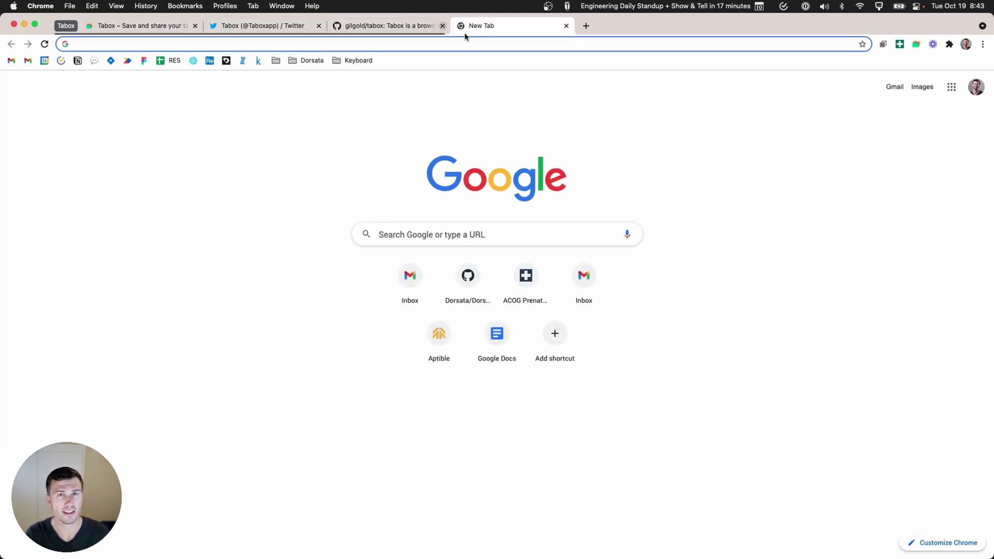
click(566, 25)
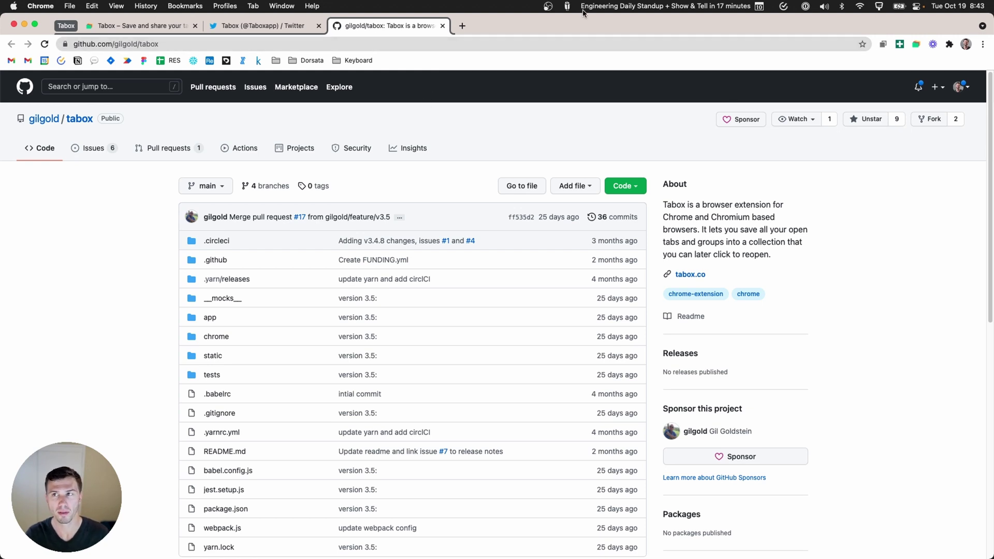
Save the grouped tabs as a 'Tabox' collection, then close the GitHub and Twitter tabs.
click(916, 45)
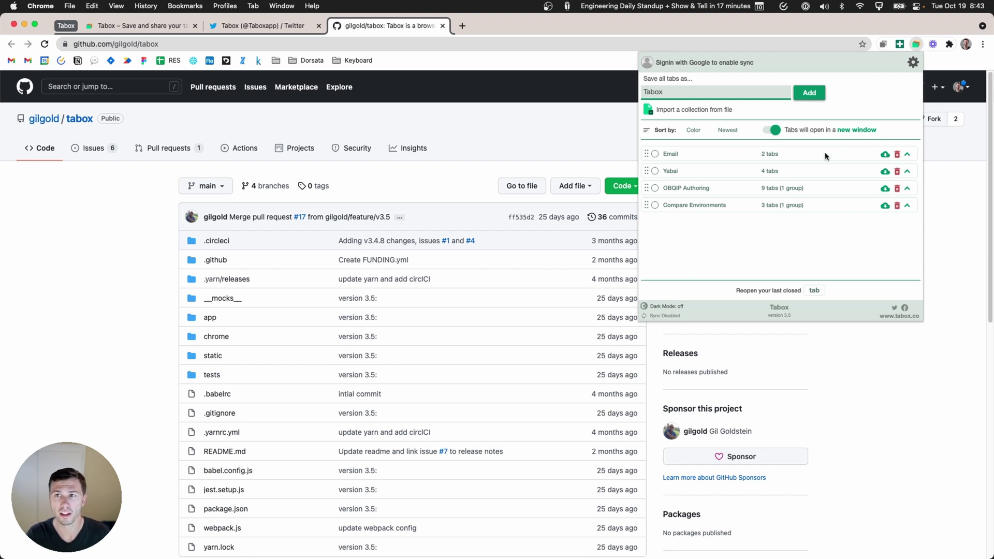
click(811, 94)
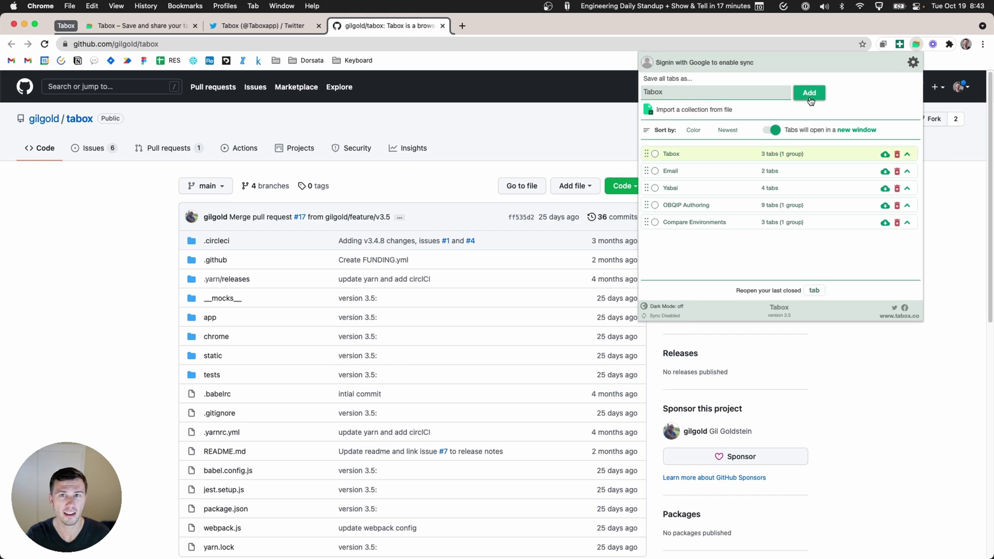
click(442, 26)
click(318, 26)
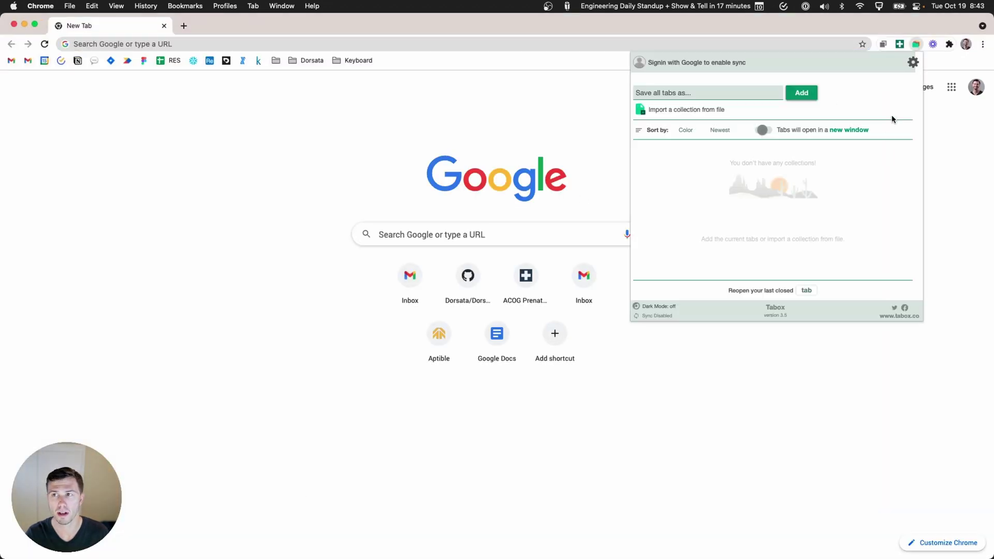
Reopen the saved Tabox collection's three tabs inside their Tabox tab group.
click(697, 154)
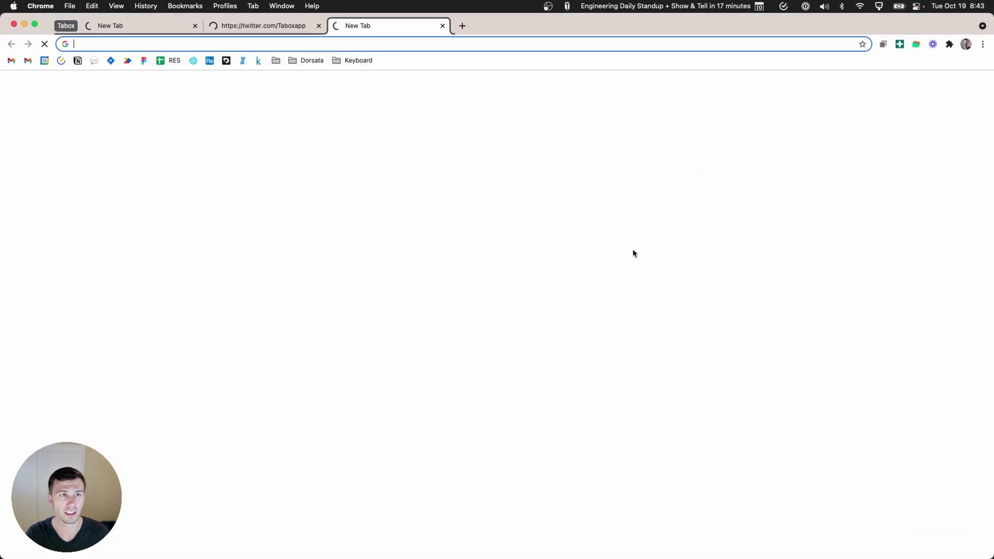